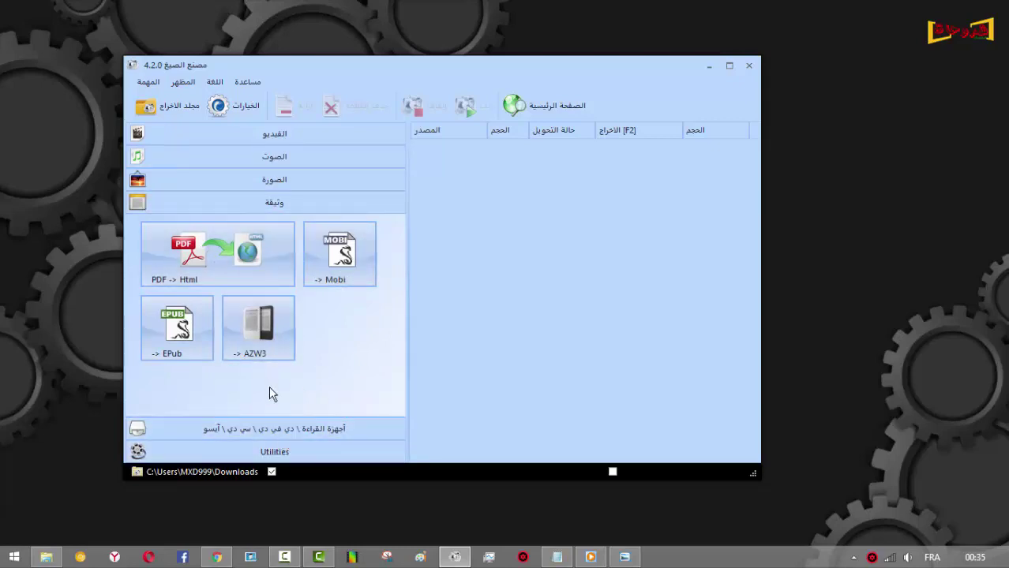
Look through the optical disc/ISO and Utilities tool categories, and return to the Video category.
{"action": "left_click", "coordinate": [280, 431]}
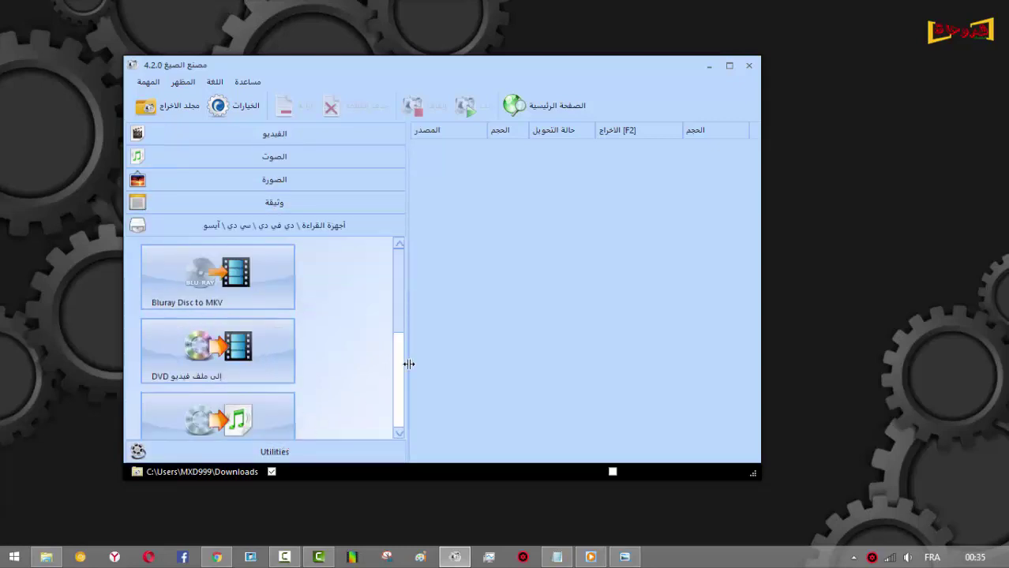
{"action": "left_click_drag", "start_coordinate": [329, 82], "coordinate": [354, 67]}
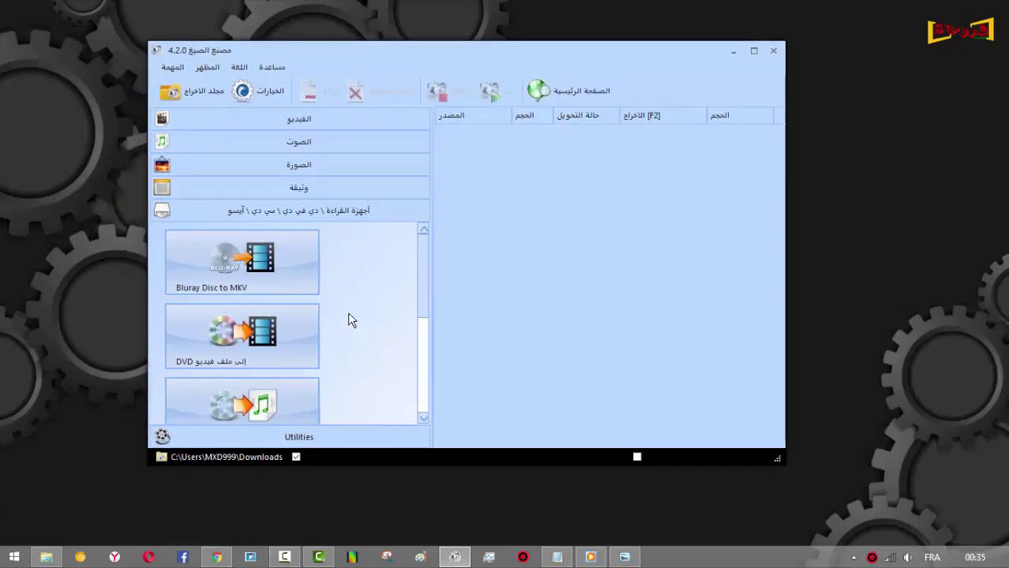
{"action": "left_click", "coordinate": [312, 439]}
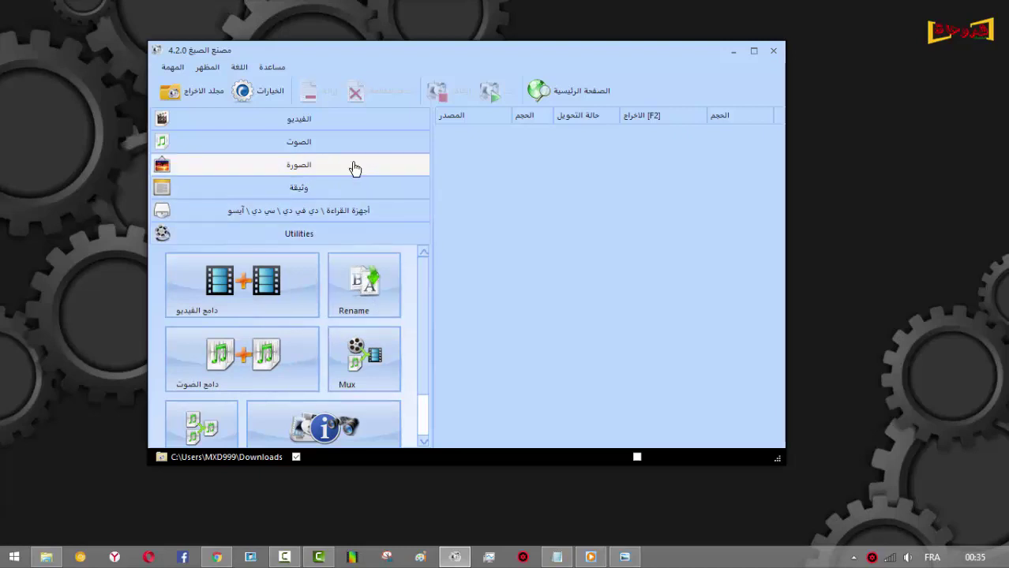
{"action": "left_click", "coordinate": [324, 122]}
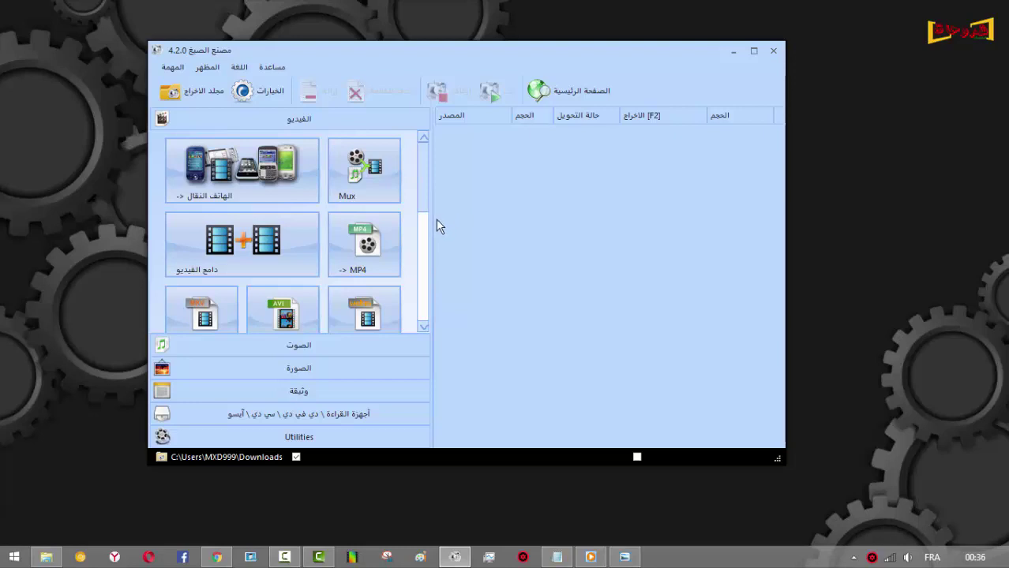
Play the Presnt Chrohat info video from New folder (2), and put the player and folder away.
{"action": "left_click", "coordinate": [46, 559]}
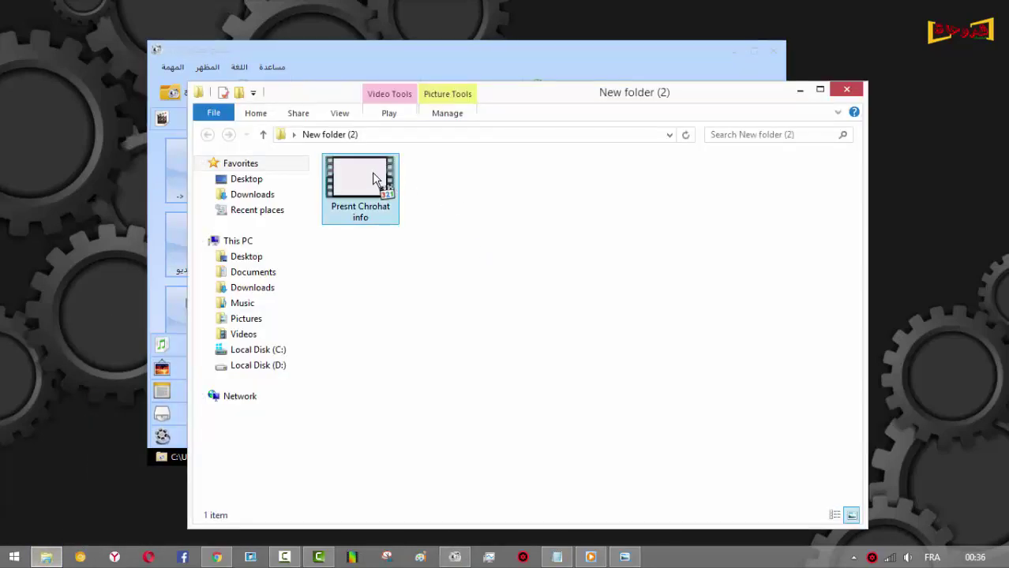
{"action": "double_click", "coordinate": [372, 174]}
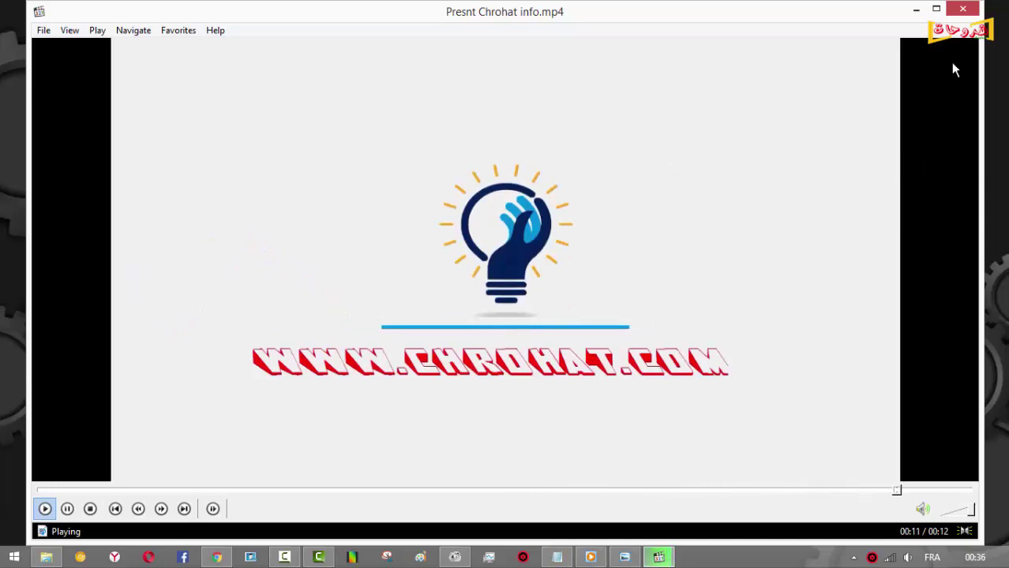
{"action": "left_click", "coordinate": [961, 11]}
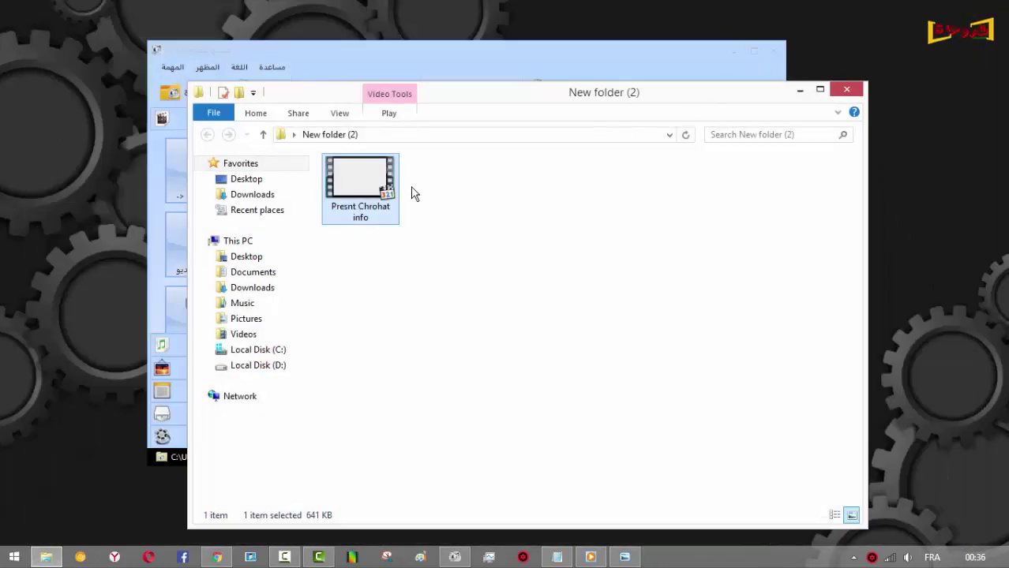
{"action": "left_click", "coordinate": [799, 93]}
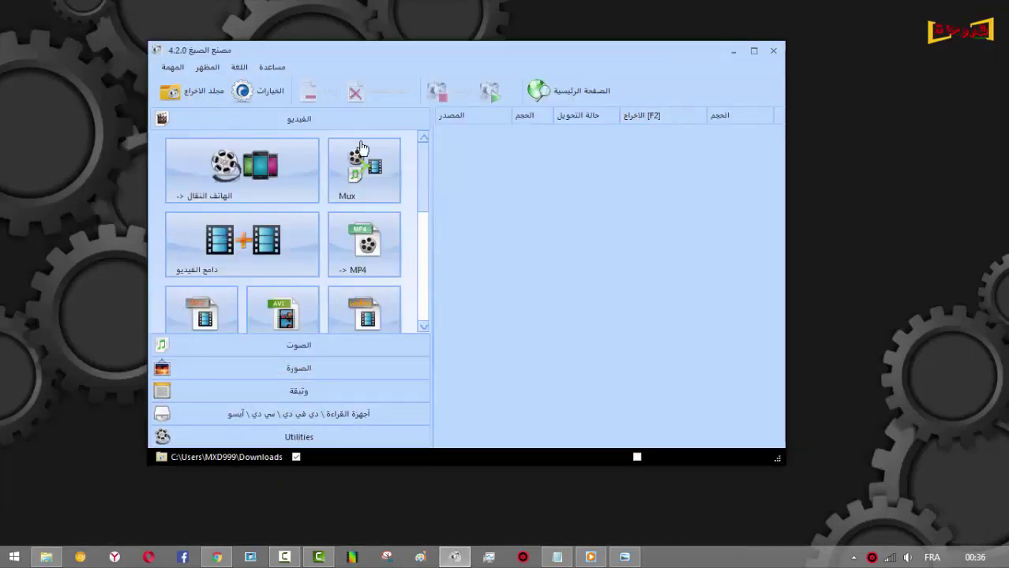
{"action": "left_click", "coordinate": [283, 315]}
{"action": "left_click", "coordinate": [699, 117]}
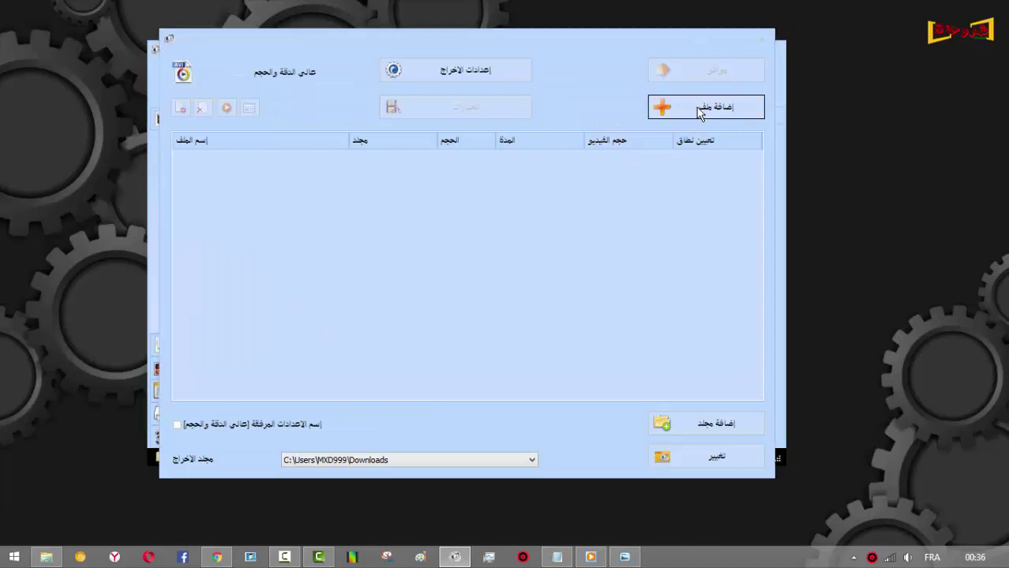
{"action": "left_click", "coordinate": [709, 73]}
{"action": "left_click", "coordinate": [761, 38]}
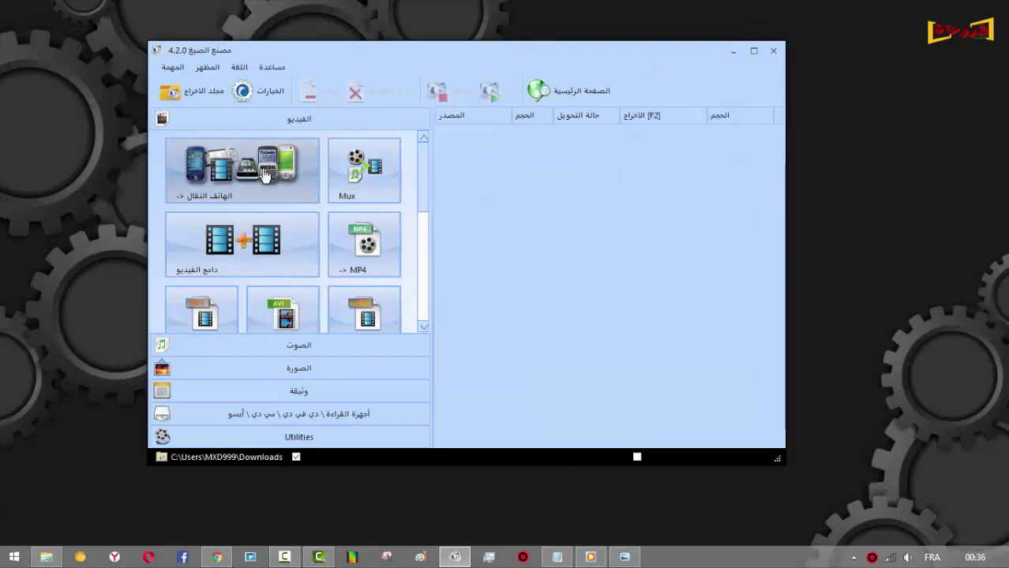
Start an AVI conversion and add Presnt Chrohat info.mp4 from New folder (2) on the Desktop.
{"action": "left_click", "coordinate": [270, 318]}
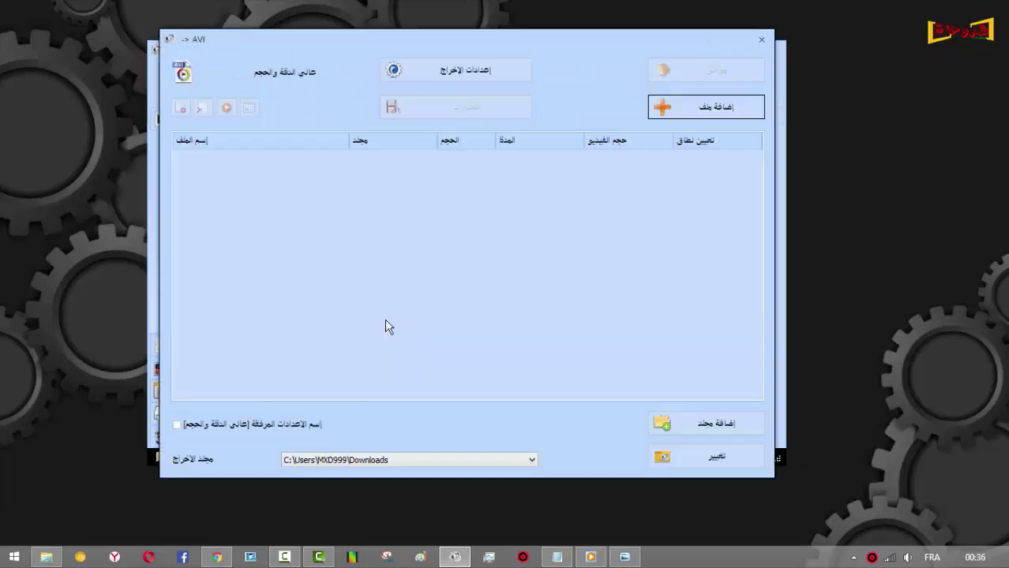
{"action": "left_click", "coordinate": [720, 110]}
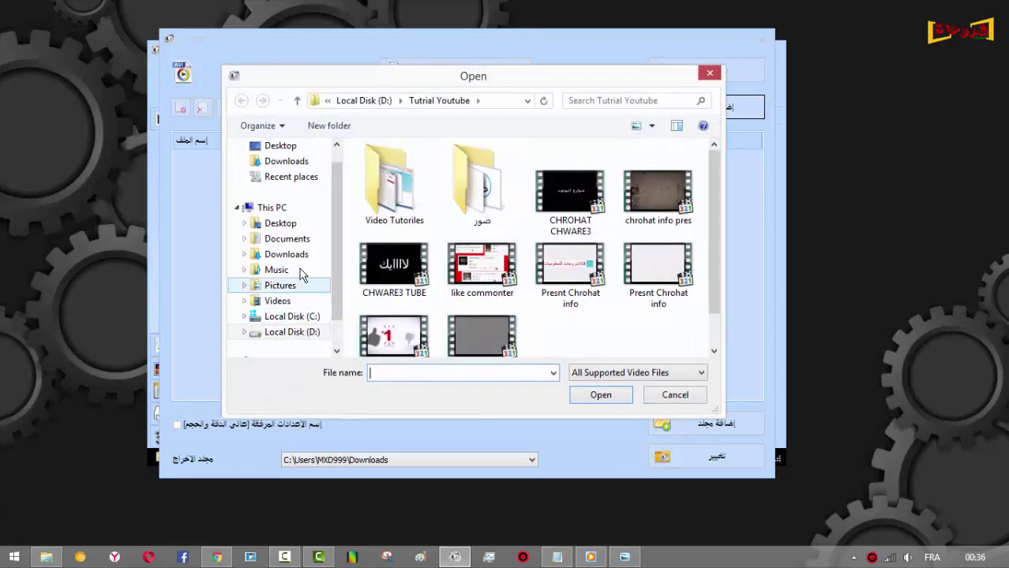
{"action": "left_click", "coordinate": [290, 227]}
{"action": "double_click", "coordinate": [468, 183]}
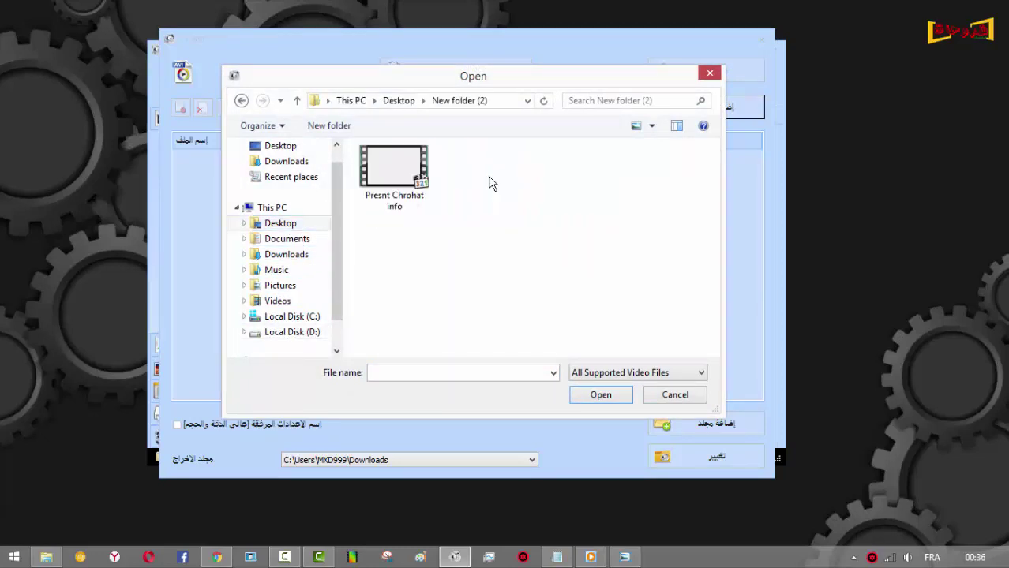
{"action": "double_click", "coordinate": [406, 164]}
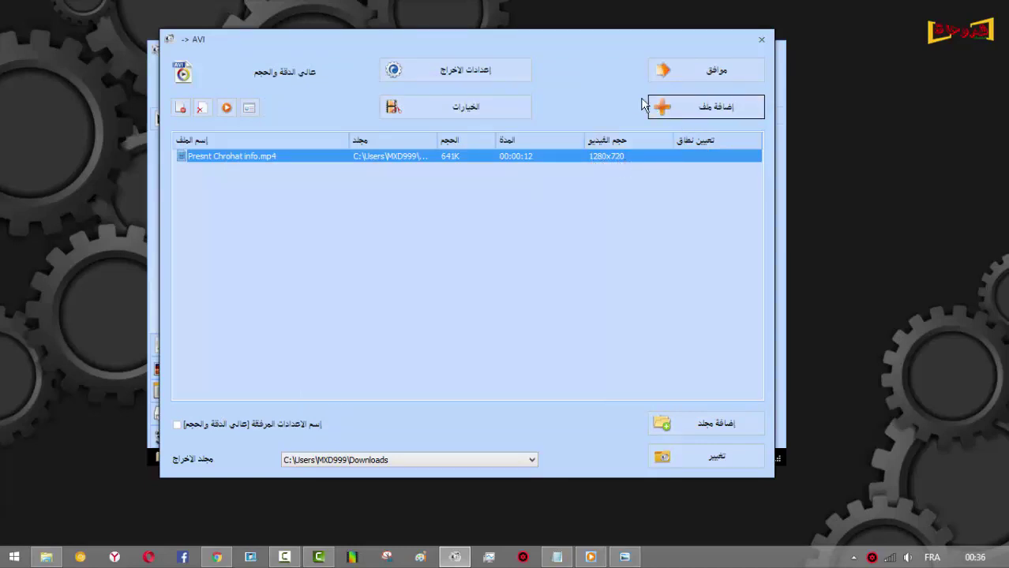
Set the video size in the AVI output settings to 3840x2160.
{"action": "left_click", "coordinate": [479, 74]}
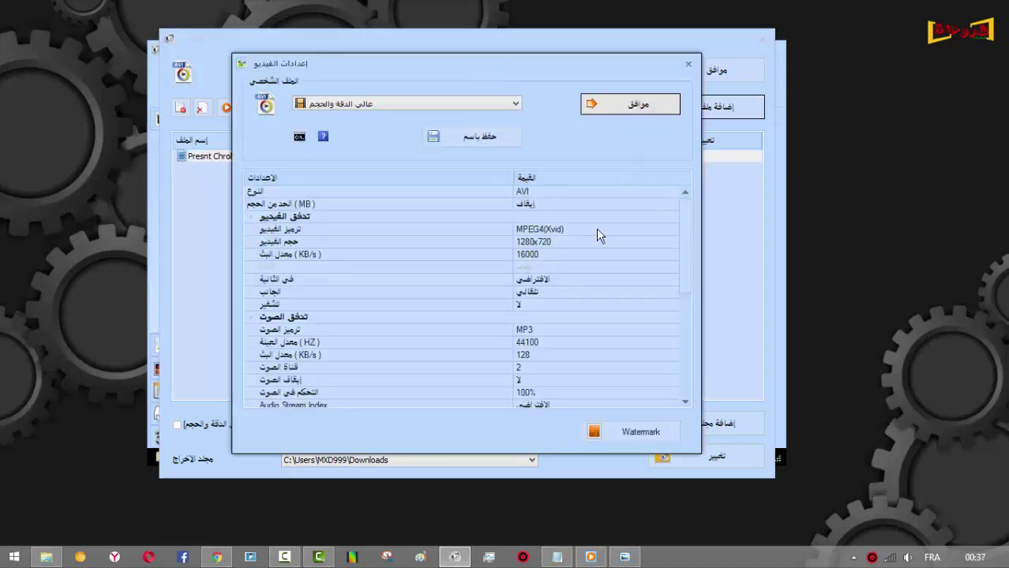
{"action": "left_click", "coordinate": [561, 241]}
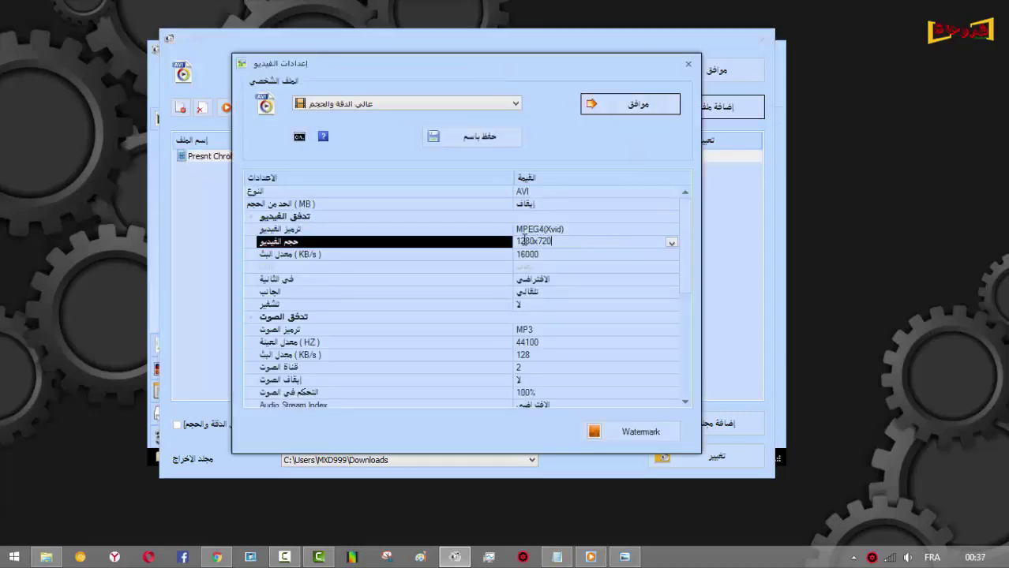
{"action": "double_click", "coordinate": [527, 240]}
{"action": "left_click", "coordinate": [559, 239]}
{"action": "left_click_drag", "start_coordinate": [551, 240], "coordinate": [517, 237]}
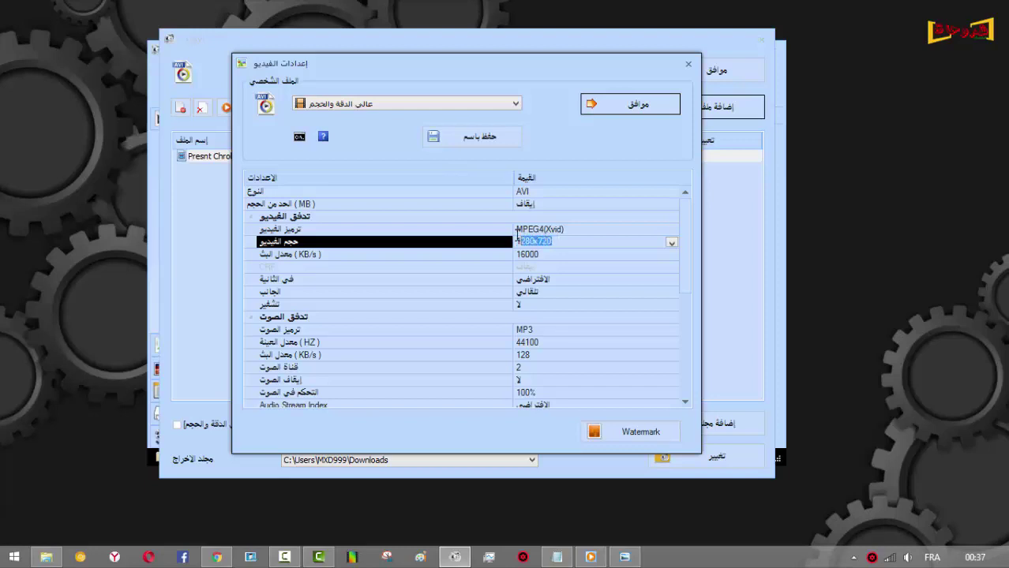
{"action": "left_click", "coordinate": [669, 245]}
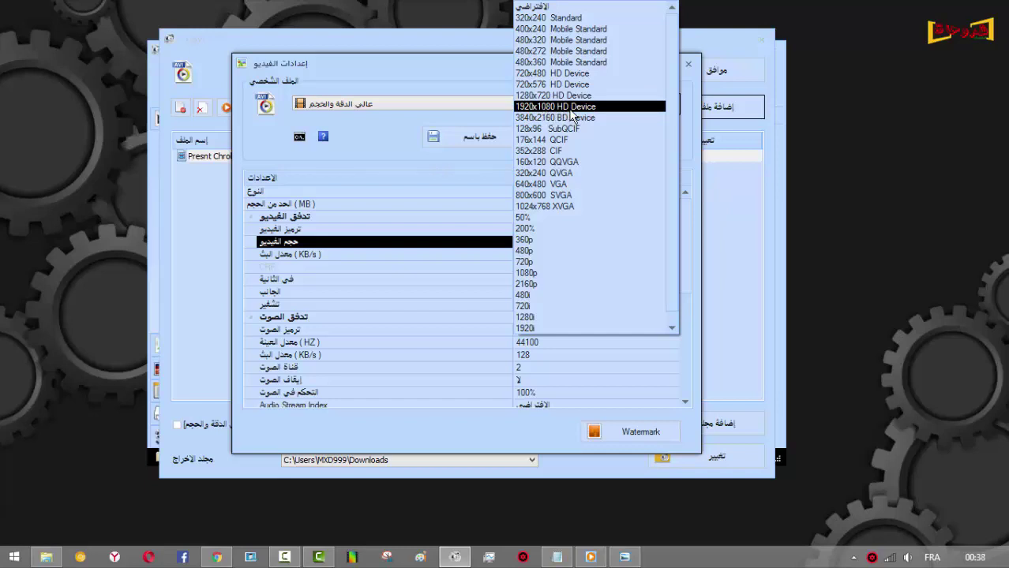
{"action": "left_click", "coordinate": [563, 117]}
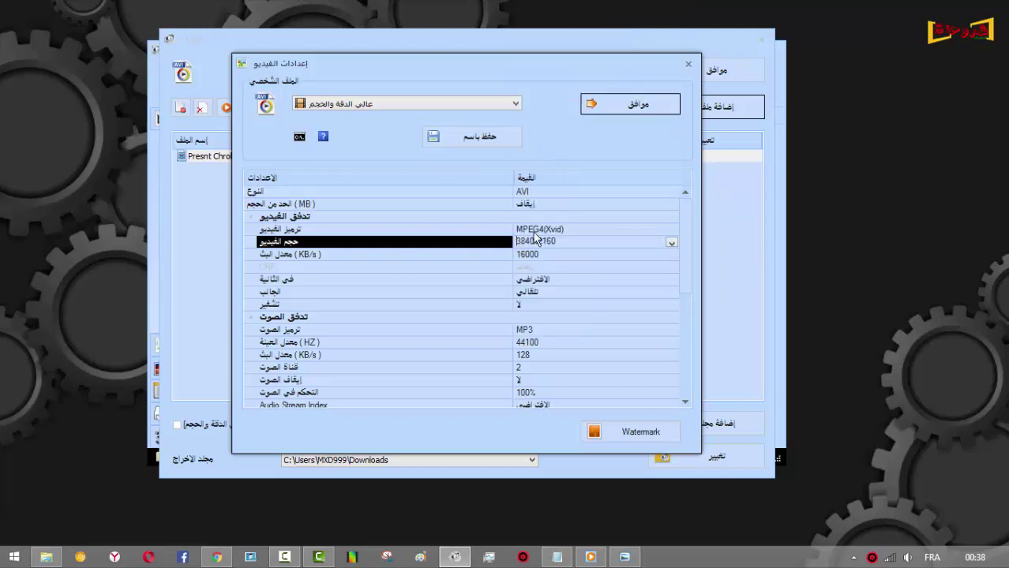
Choose a video bit rate of 16000 KB/s and accept the output settings.
{"action": "left_click", "coordinate": [663, 255]}
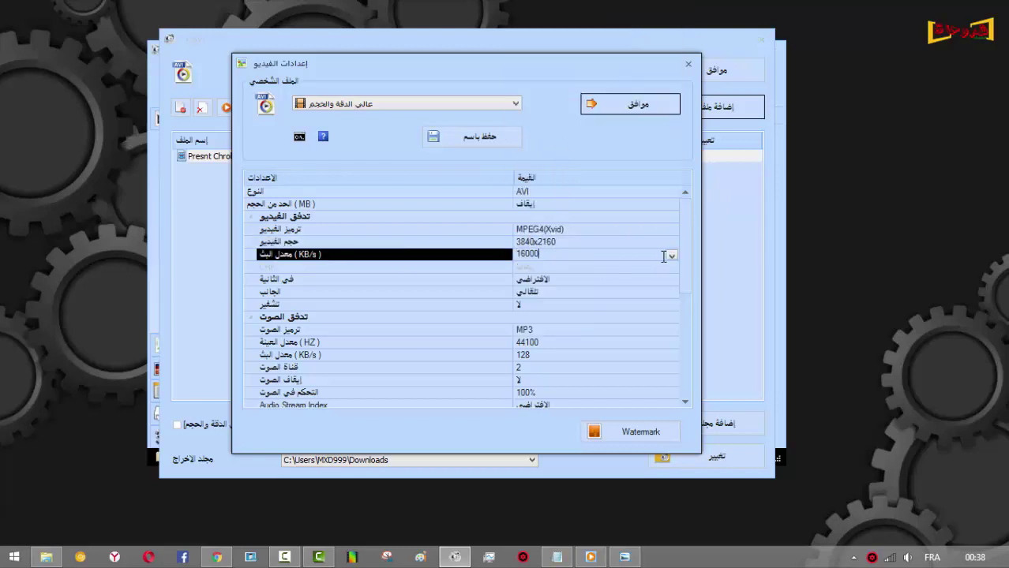
{"action": "left_click", "coordinate": [671, 257]}
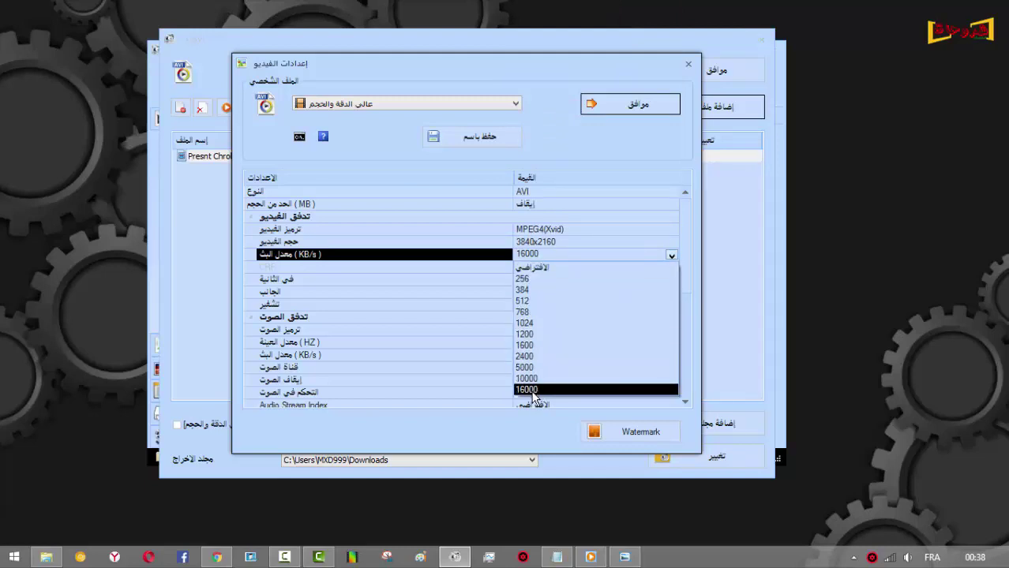
{"action": "left_click", "coordinate": [532, 392]}
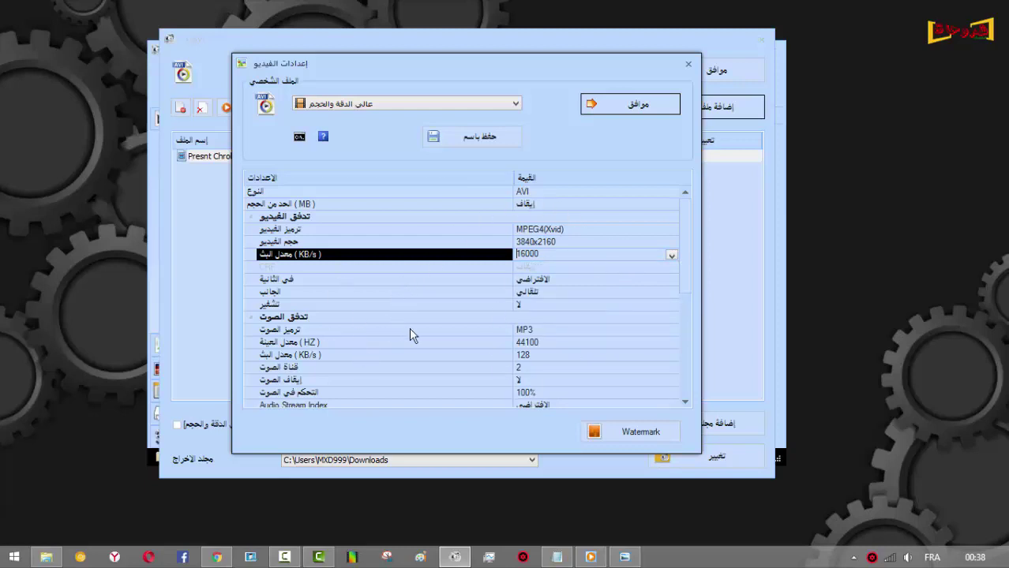
{"action": "left_click", "coordinate": [642, 105]}
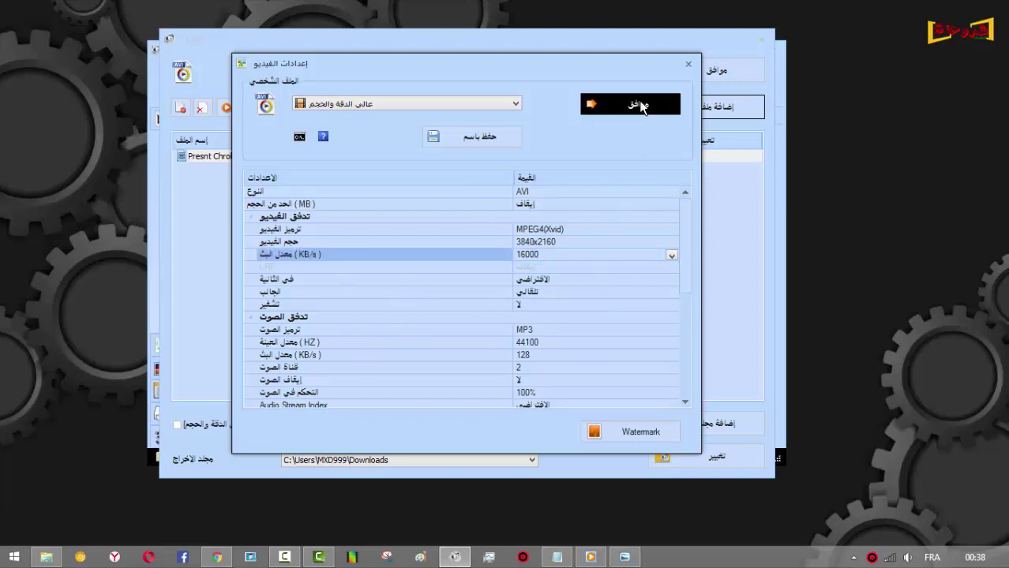
Queue and run the AVI conversion, and open its output folder.
{"action": "left_click", "coordinate": [713, 77]}
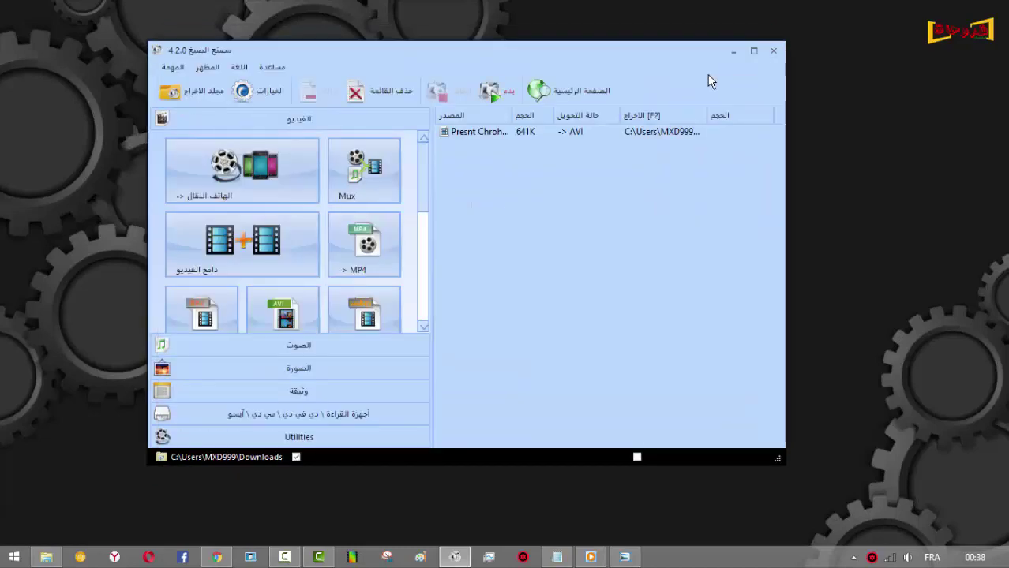
{"action": "left_click", "coordinate": [507, 87]}
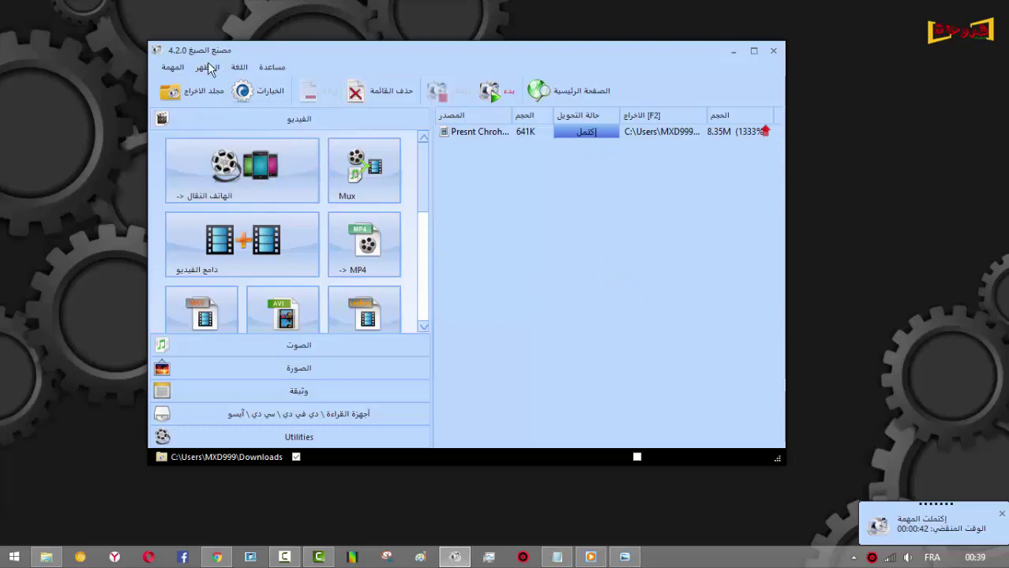
{"action": "left_click", "coordinate": [201, 101]}
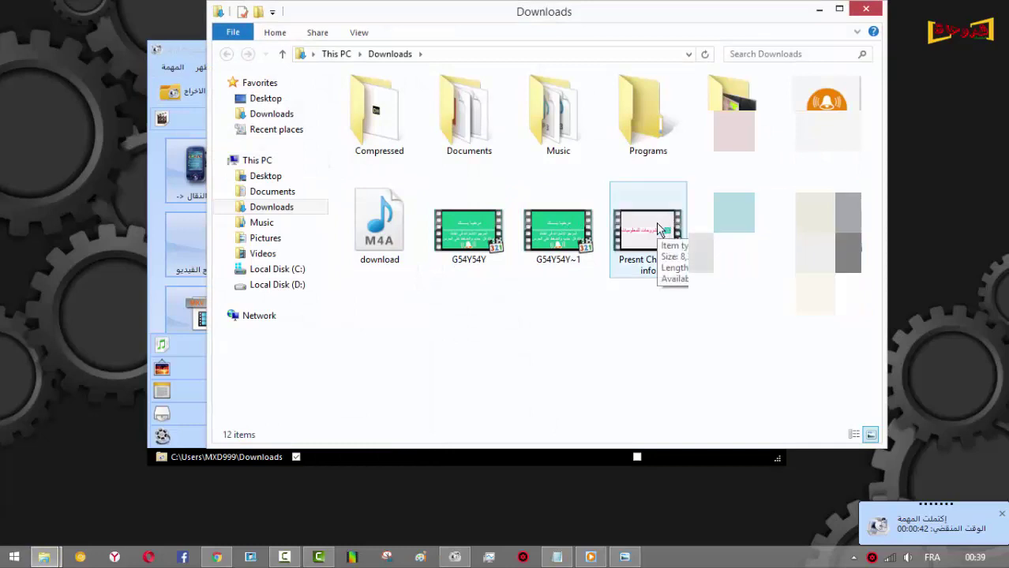
Delete the original Presnt Chrohat info.mp4 from New folder (2).
{"action": "mouse_move", "coordinate": [43, 557]}
{"action": "left_click", "coordinate": [129, 456]}
{"action": "left_click_drag", "start_coordinate": [689, 101], "coordinate": [459, 82]}
{"action": "right_click", "coordinate": [148, 150]}
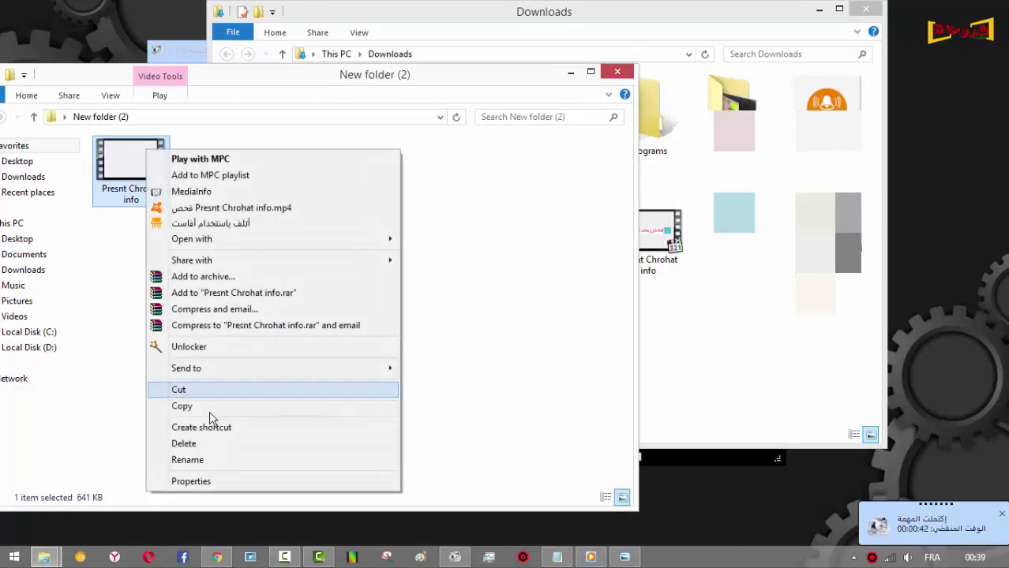
{"action": "left_click", "coordinate": [211, 443]}
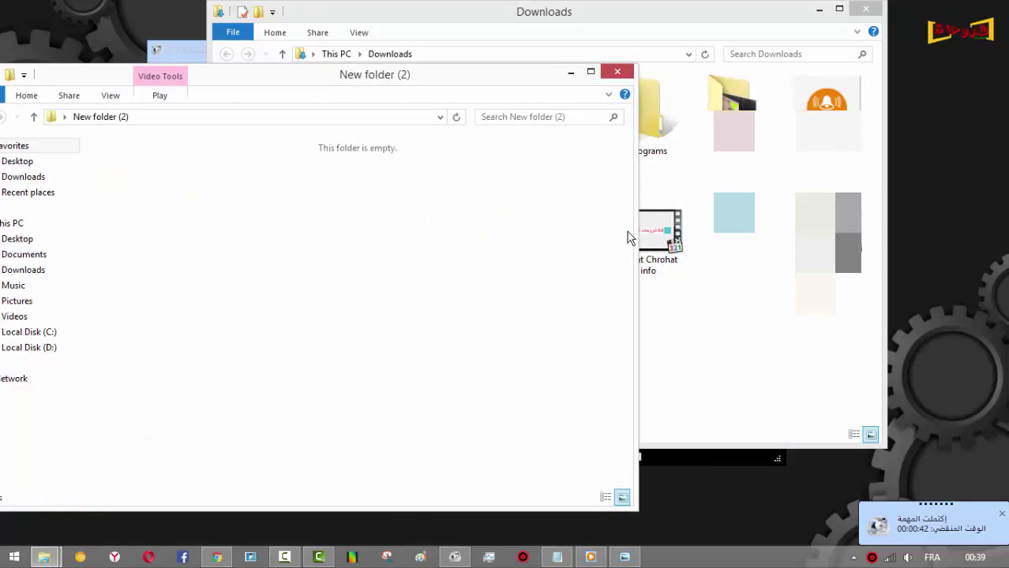
Move the converted Presnt Chrohat info AVI from Downloads into New folder (2), and close the Downloads window.
{"action": "left_click_drag", "start_coordinate": [675, 235], "coordinate": [251, 217]}
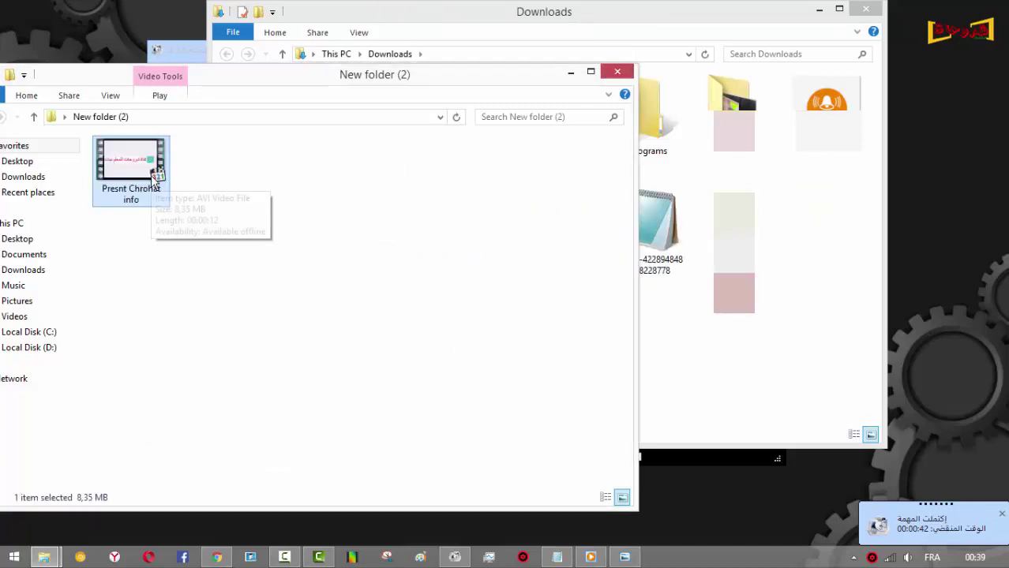
{"action": "left_click", "coordinate": [345, 191]}
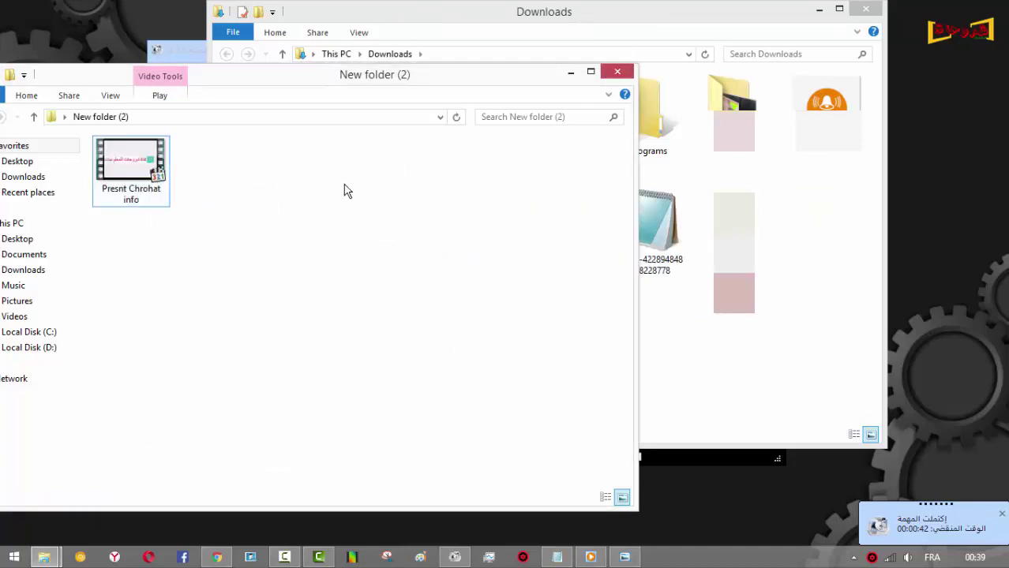
{"action": "left_click", "coordinate": [866, 9]}
{"action": "left_click_drag", "start_coordinate": [420, 82], "coordinate": [618, 86]}
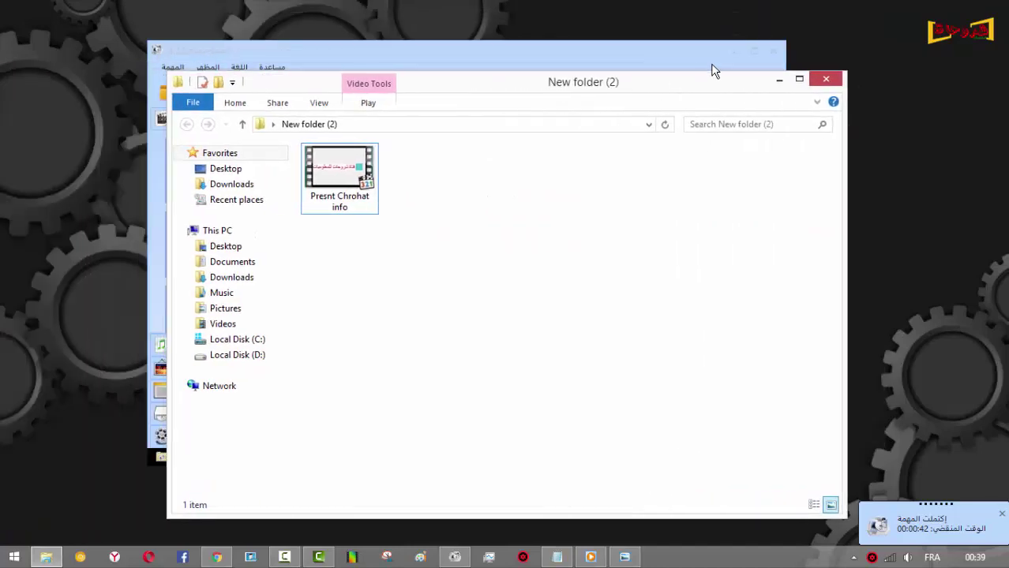
{"action": "left_click_drag", "start_coordinate": [555, 81], "coordinate": [520, 55]}
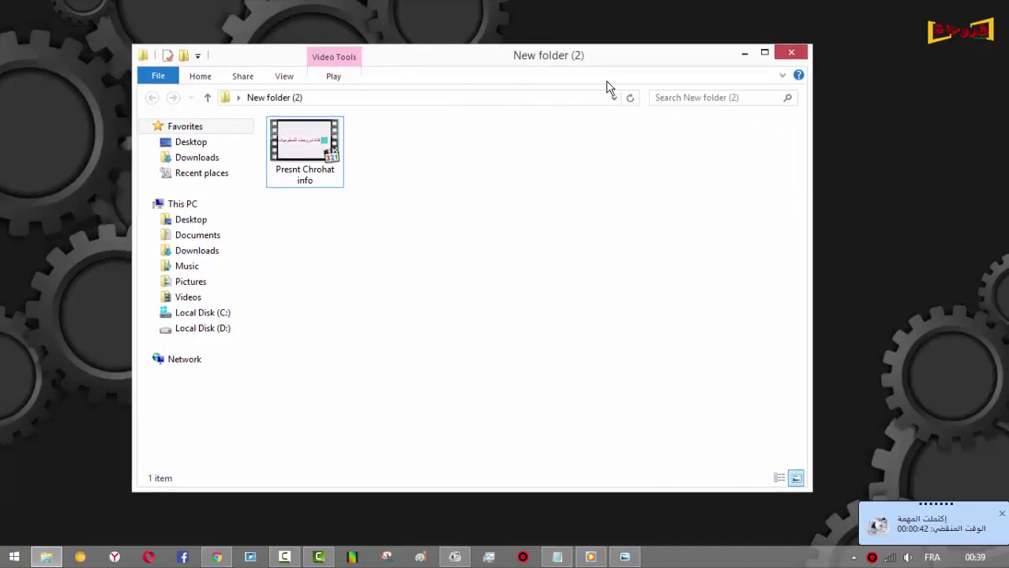
Switch to Format Factory, load the converted Presnt Chrohat info.avi for AVI conversion to check its video size, and close the program.
{"action": "left_click", "coordinate": [454, 557]}
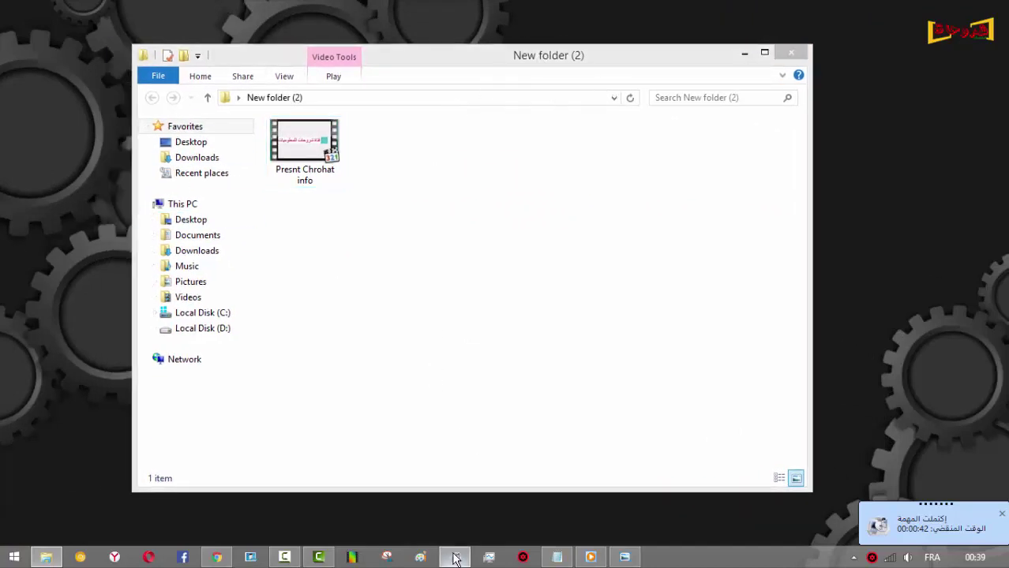
{"action": "left_click", "coordinate": [292, 251]}
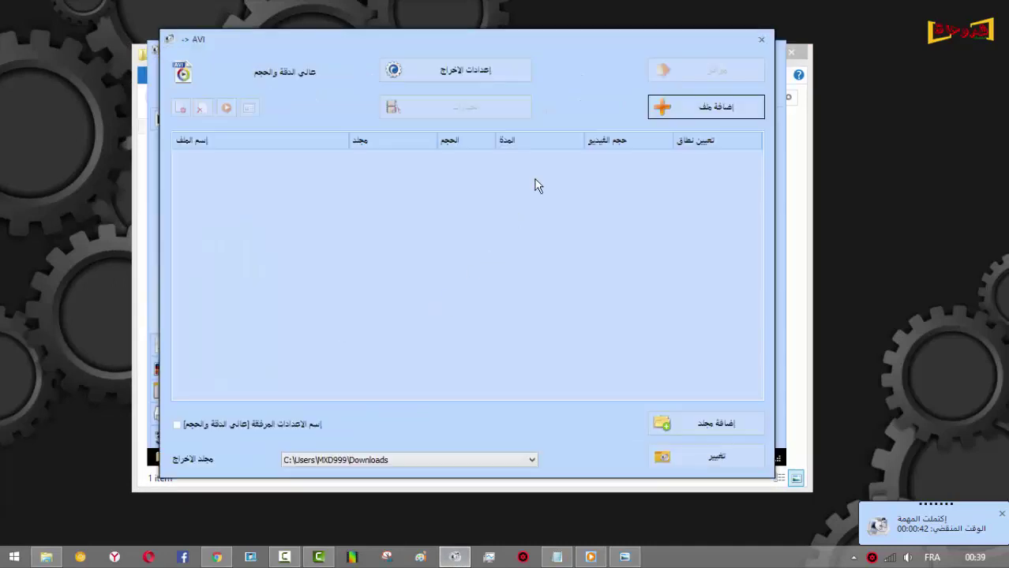
{"action": "double_click", "coordinate": [505, 167]}
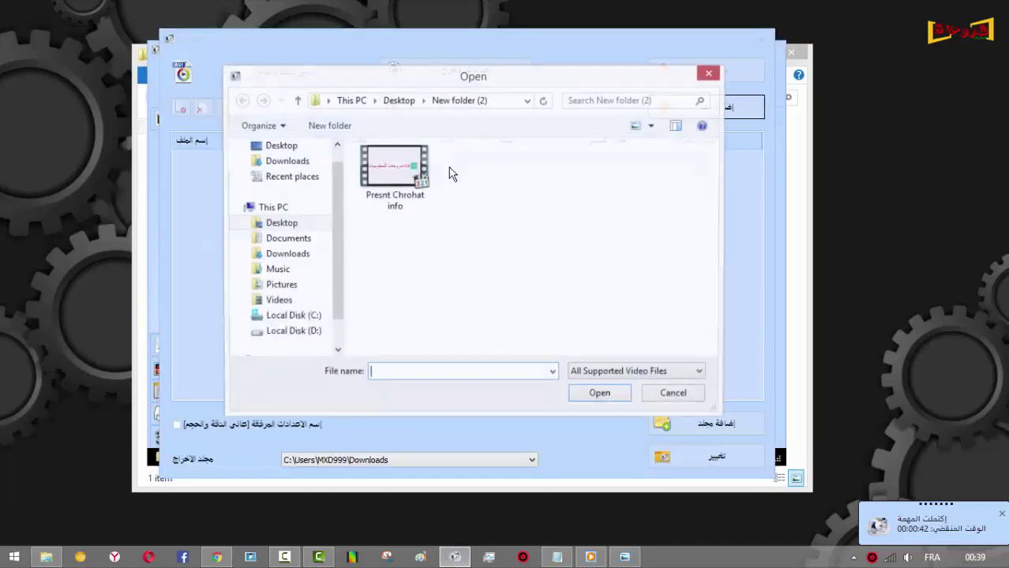
{"action": "double_click", "coordinate": [399, 171]}
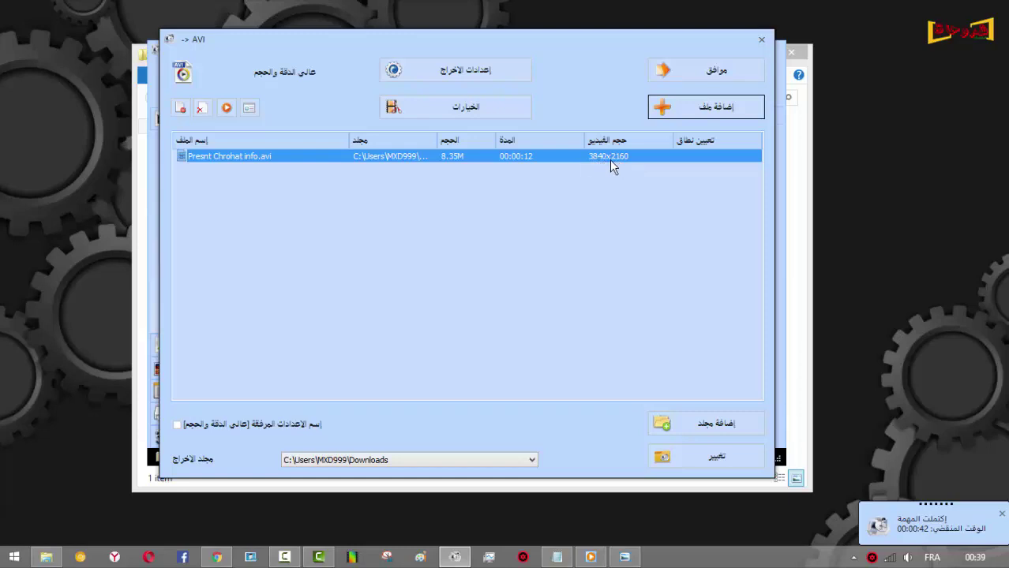
{"action": "left_click", "coordinate": [740, 72]}
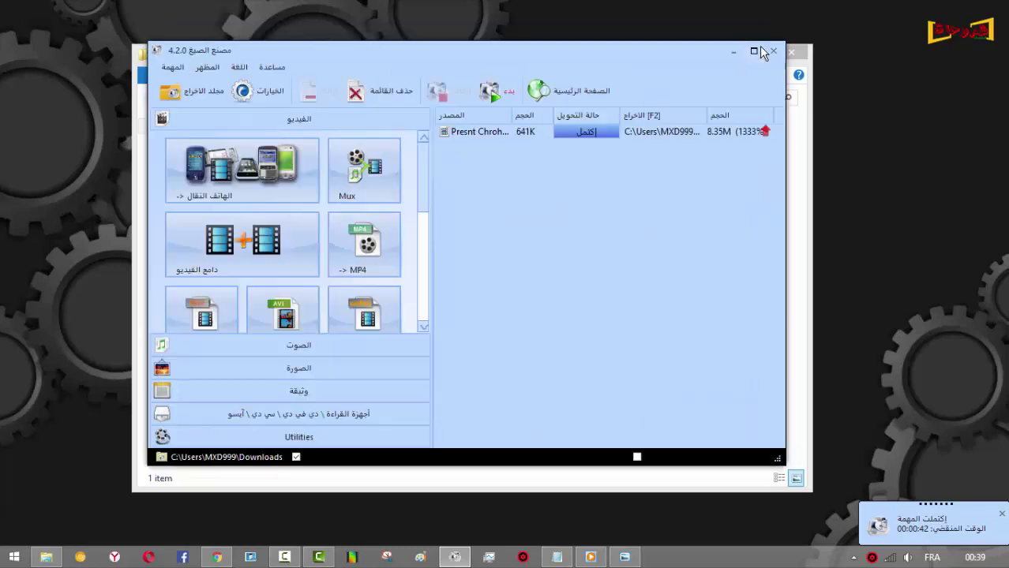
{"action": "left_click", "coordinate": [773, 52]}
Switch to the YouTube upload page in Chrome and upload the converted Presnt Chrohat info video from New folder (2).
{"action": "left_click_drag", "start_coordinate": [403, 129], "coordinate": [282, 204]}
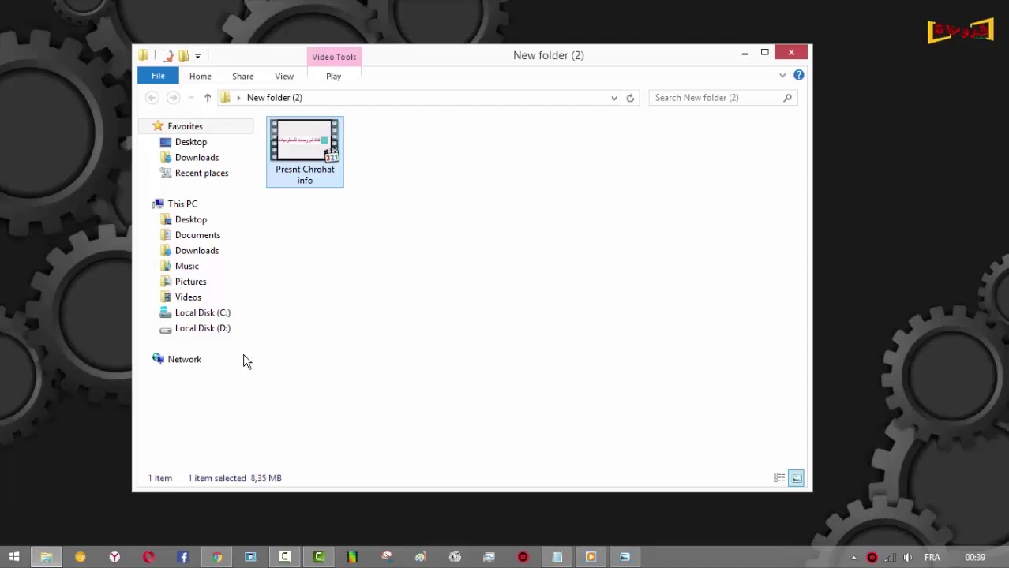
{"action": "left_click", "coordinate": [216, 557]}
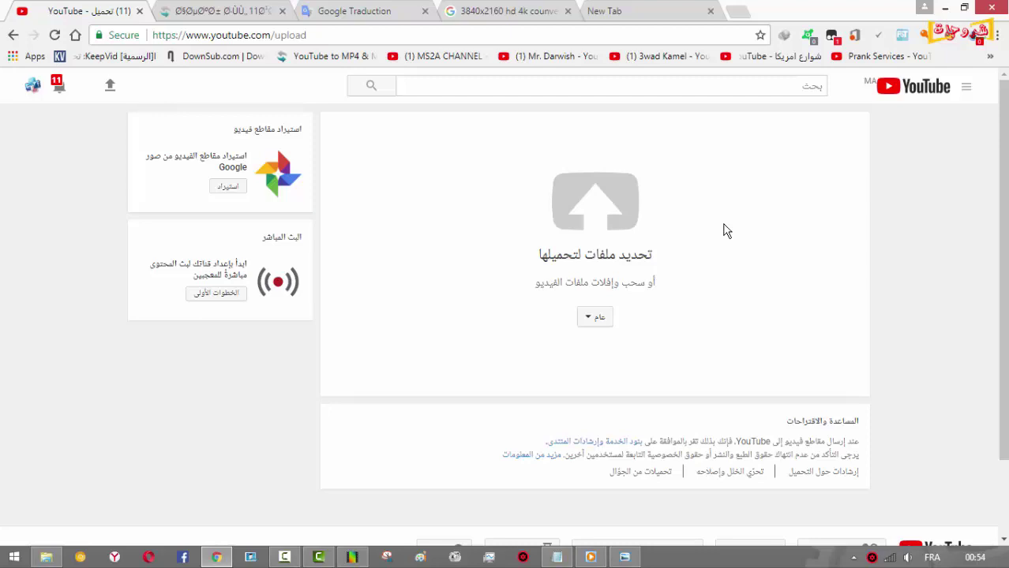
{"action": "left_click", "coordinate": [592, 207]}
{"action": "double_click", "coordinate": [173, 120]}
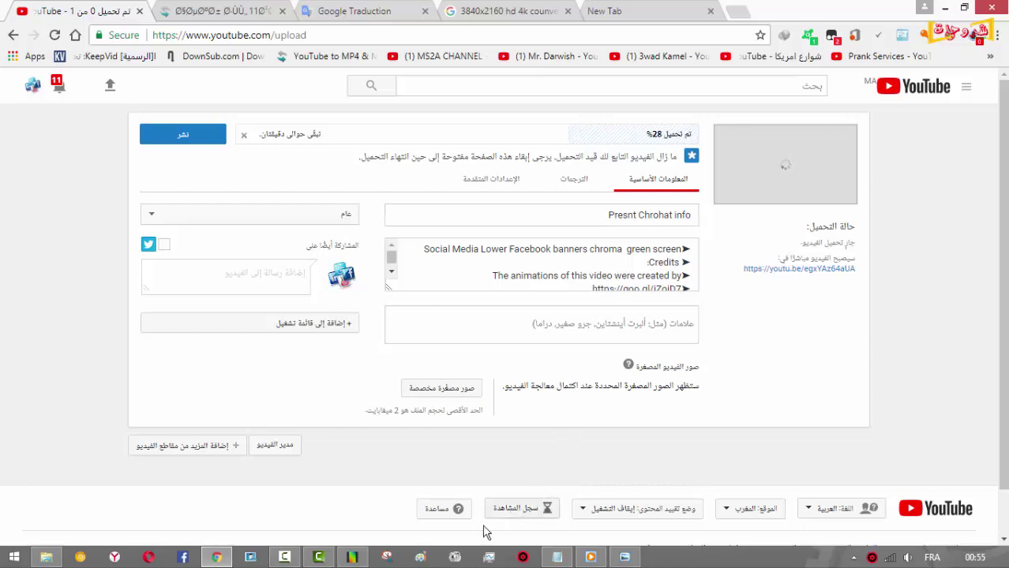
{"action": "left_click", "coordinate": [455, 558]}
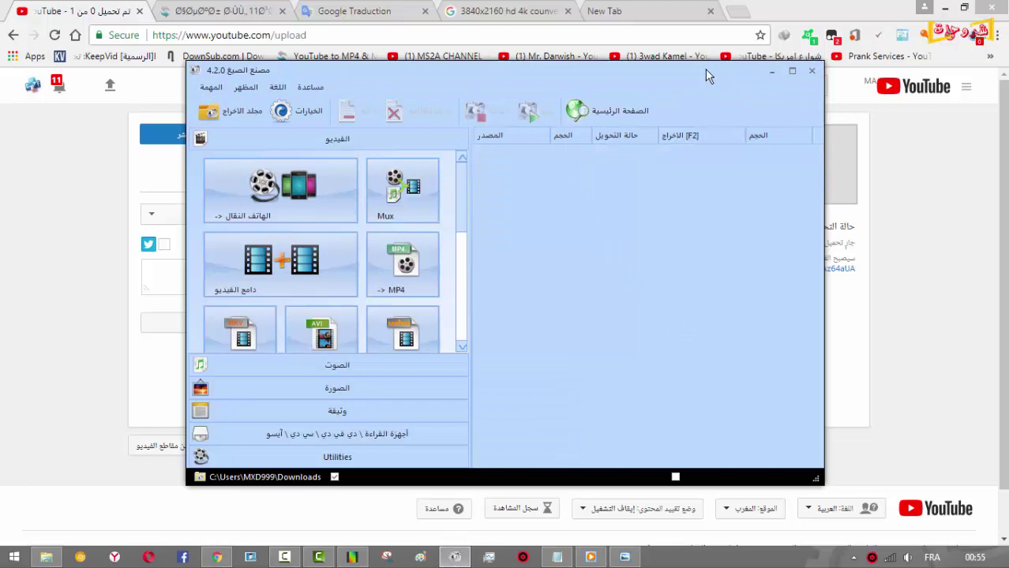
{"action": "left_click", "coordinate": [771, 73]}
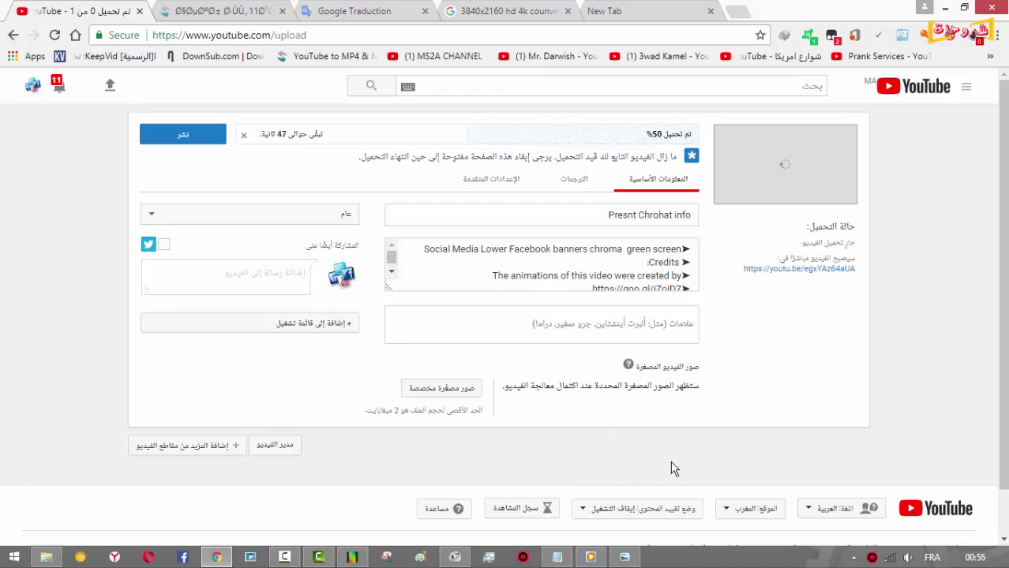
{"action": "left_click", "coordinate": [456, 557]}
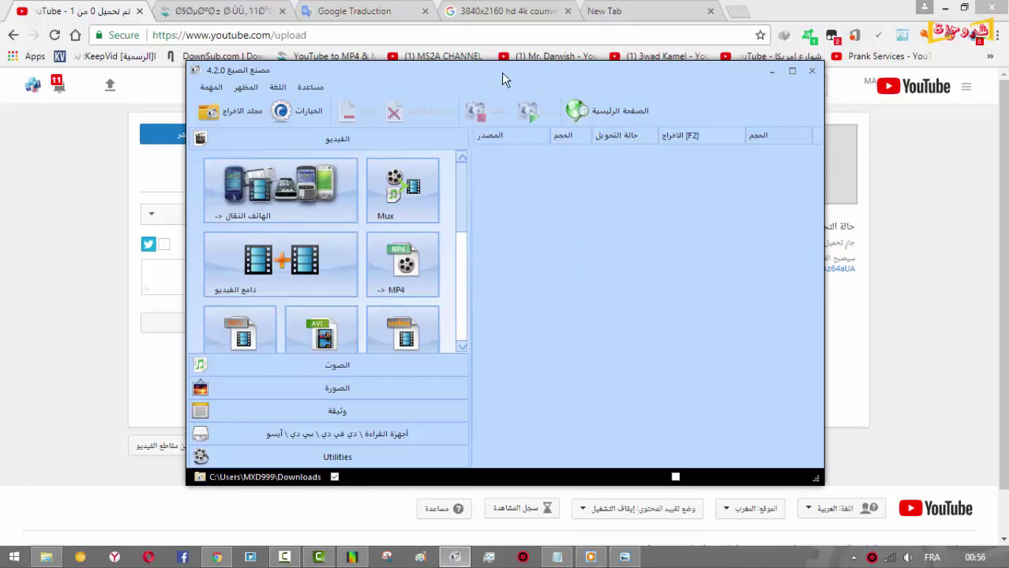
{"action": "left_click", "coordinate": [771, 73]}
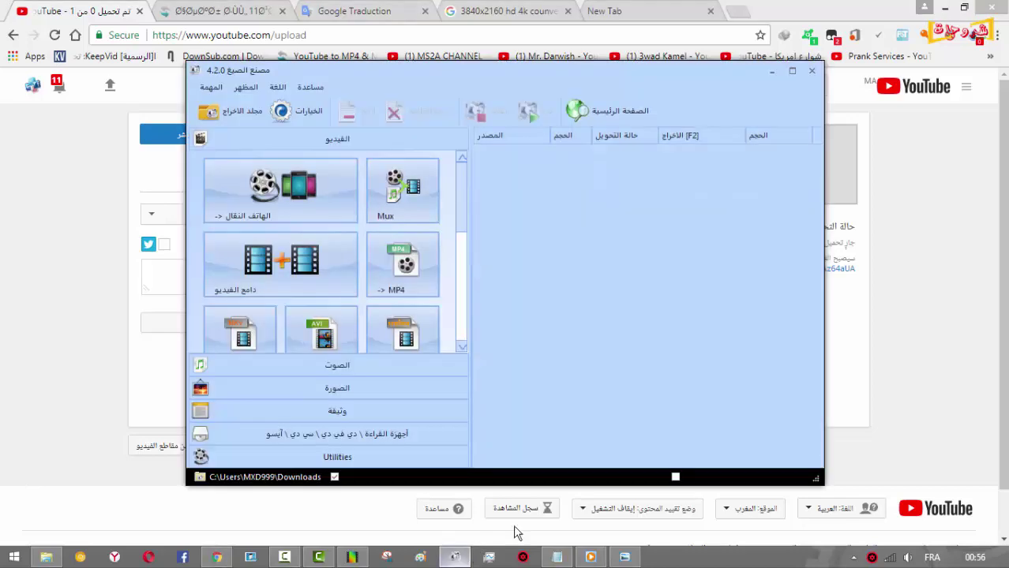
{"action": "left_click", "coordinate": [455, 557]}
{"action": "left_click_drag", "start_coordinate": [513, 76], "coordinate": [588, 77]}
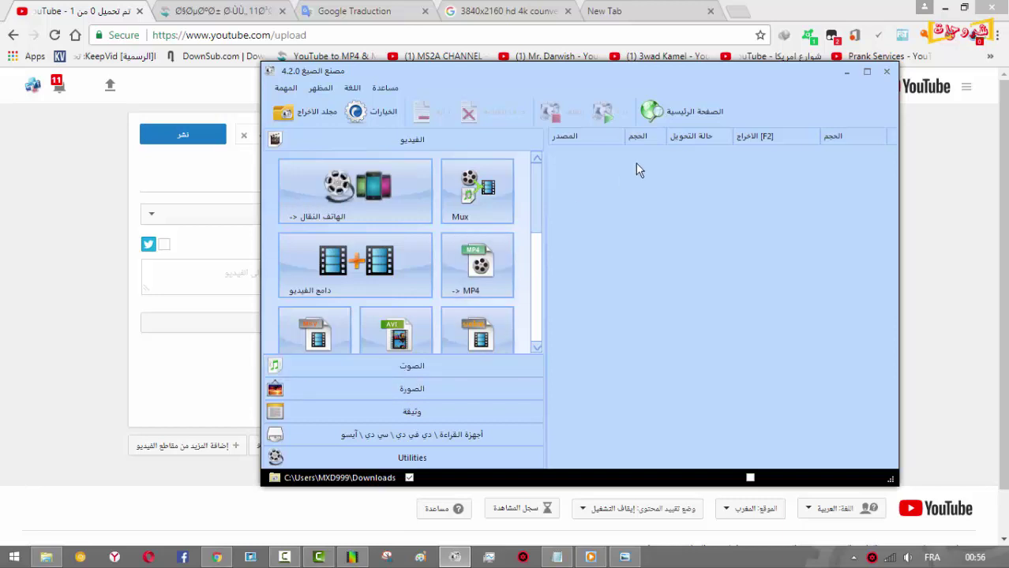
{"action": "left_click", "coordinate": [846, 74]}
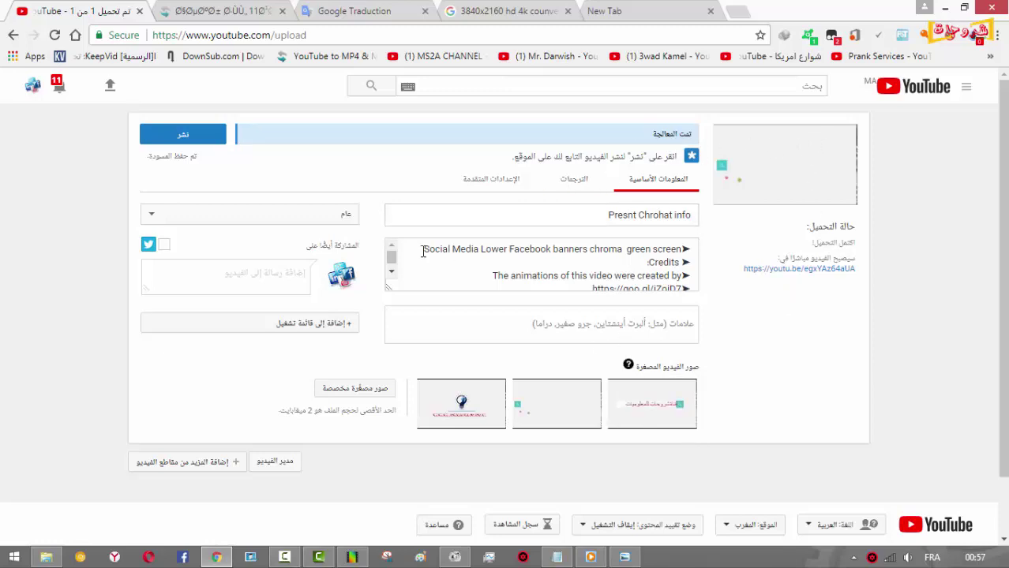
Publish the processed Presnt Chrohat info video and open its watch page.
{"action": "left_click", "coordinate": [194, 140]}
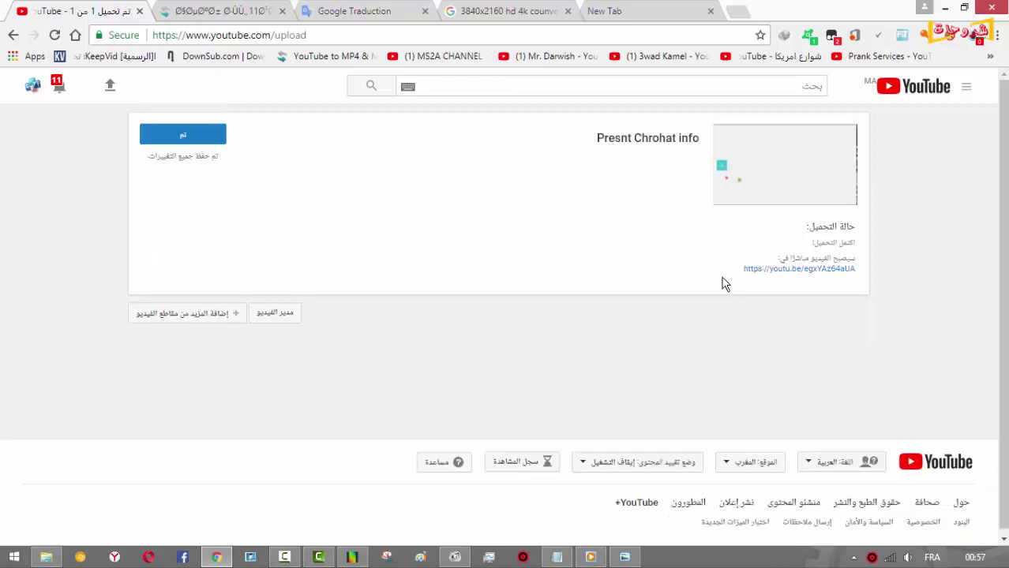
{"action": "left_click", "coordinate": [772, 182]}
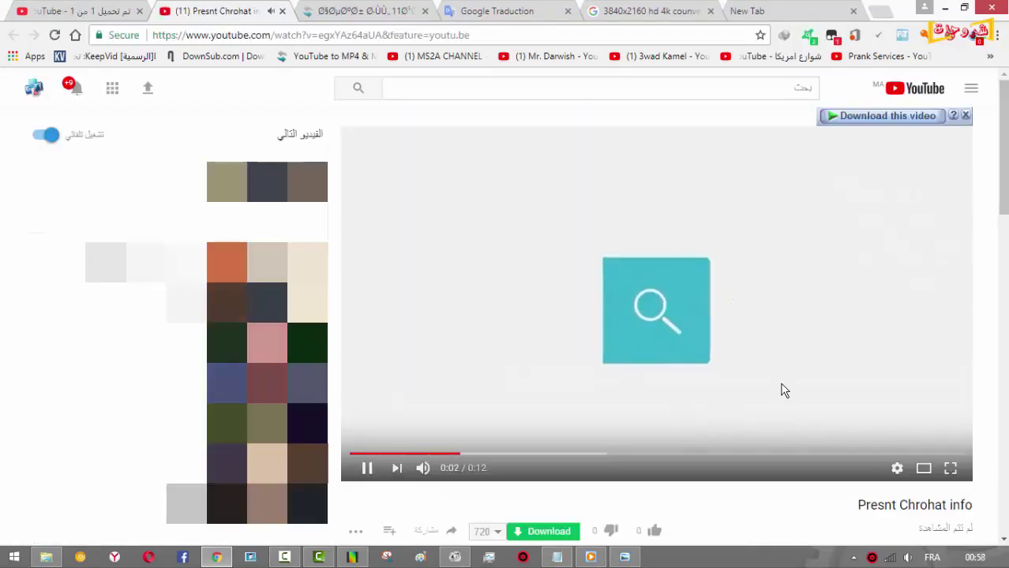
Pause the published video and examine the playback quality options offered for it.
{"action": "left_click", "coordinate": [709, 353]}
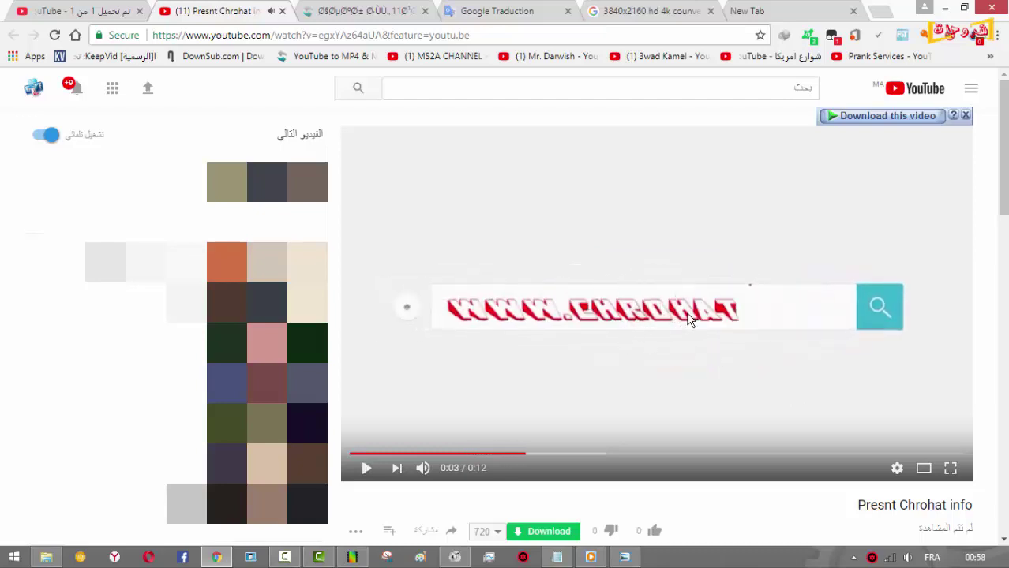
{"action": "left_click", "coordinate": [898, 471]}
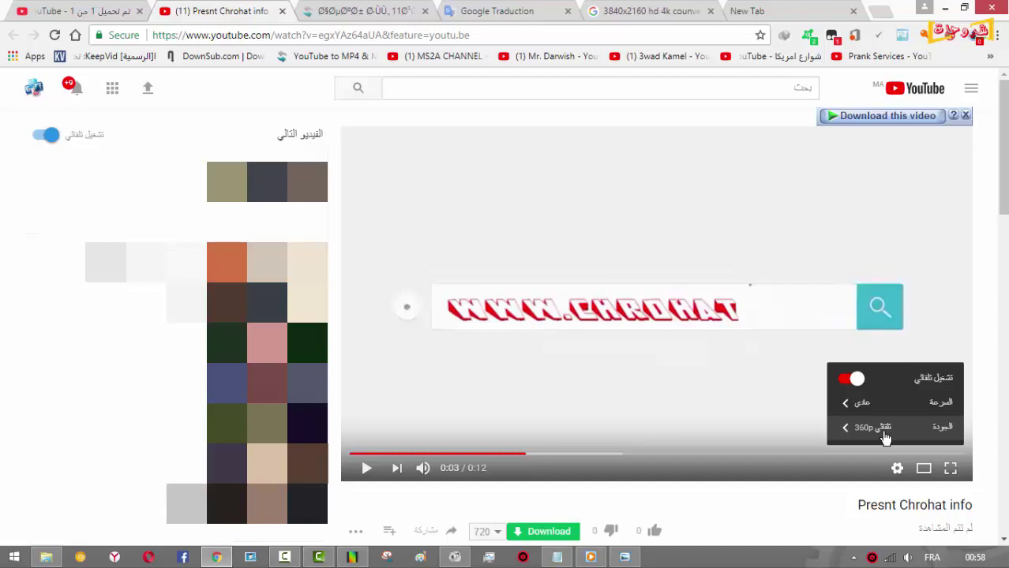
{"action": "left_click", "coordinate": [887, 428]}
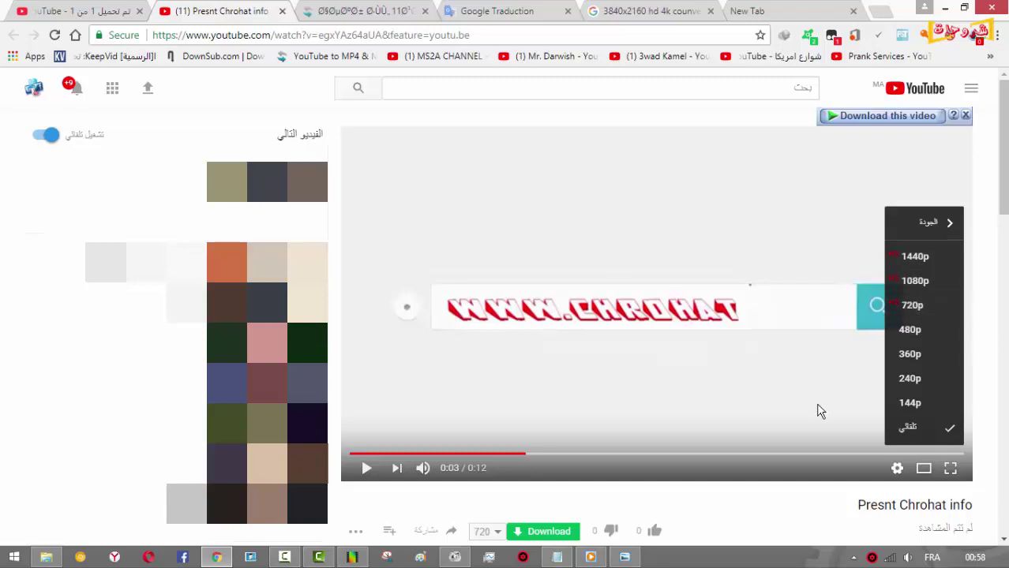
{"action": "left_click", "coordinate": [747, 509]}
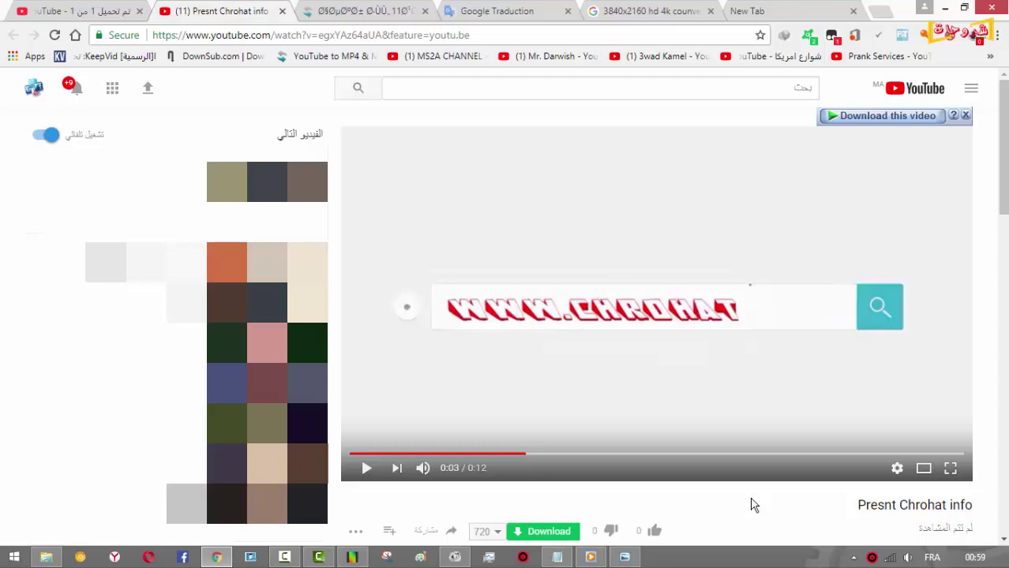
Preview further frames of the paused video by seeking to 0:06 and 0:09.
{"action": "left_click", "coordinate": [691, 455]}
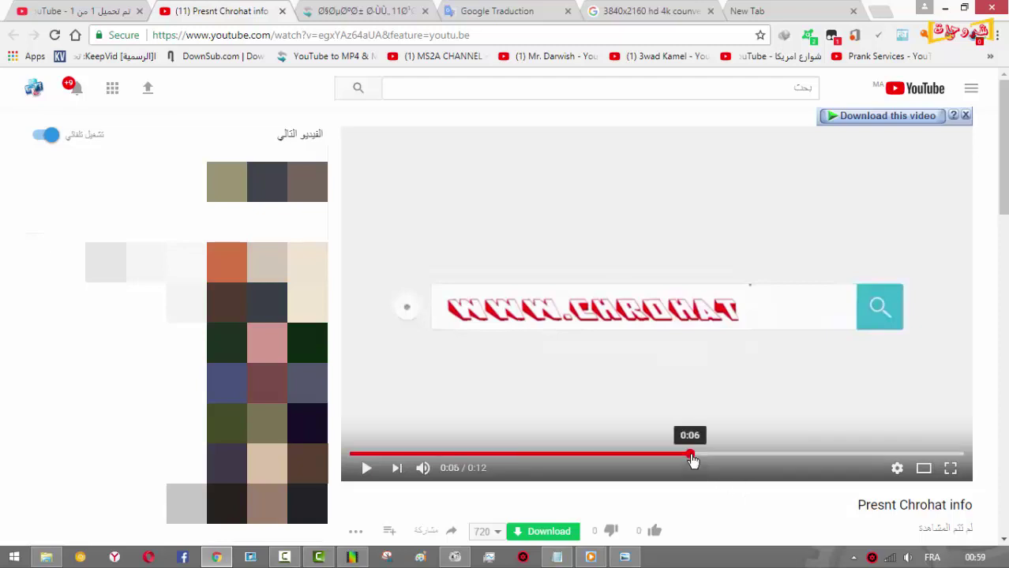
{"action": "left_click", "coordinate": [823, 454]}
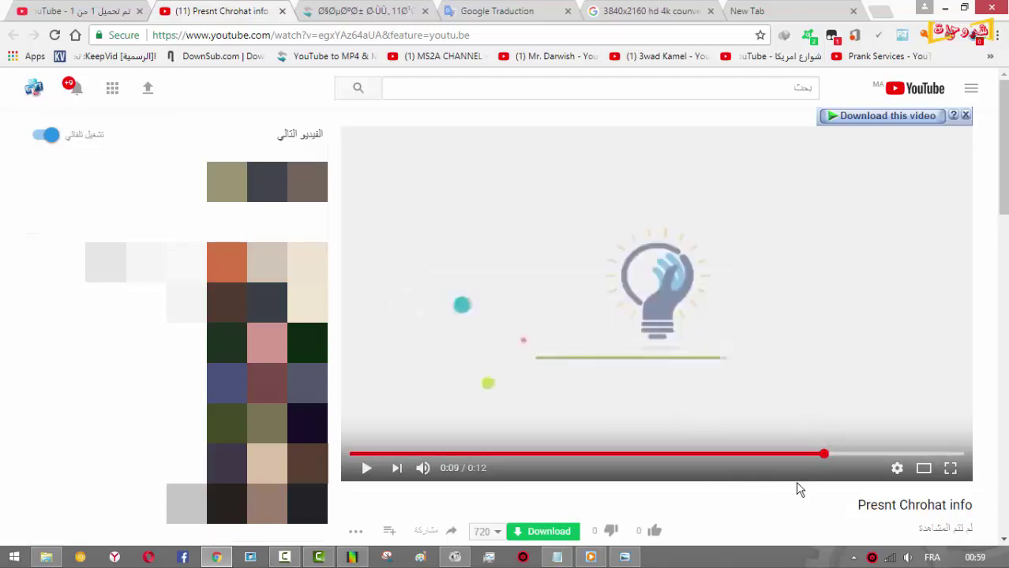